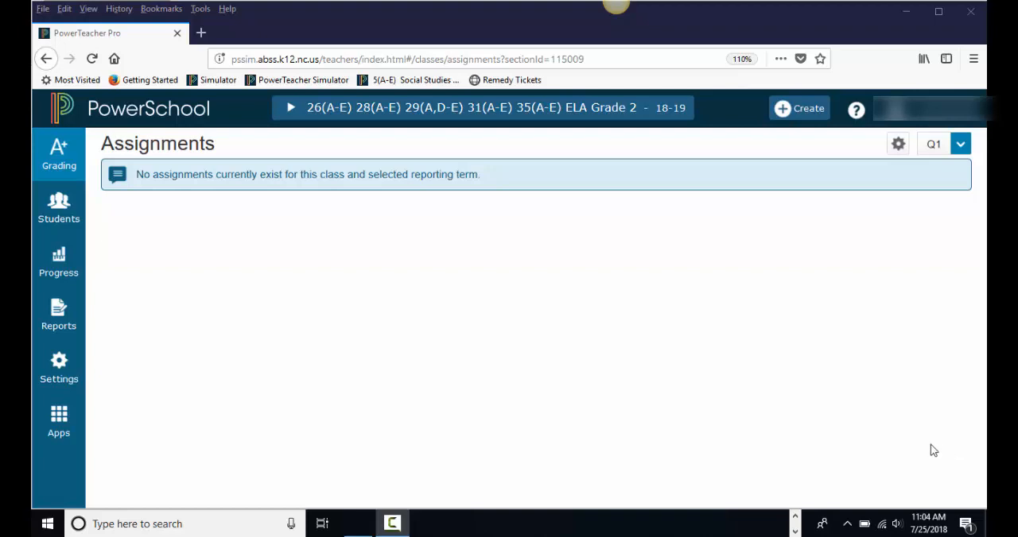
# - In Display Settings, make sure traditional grades are shown and check the value choices for the traditional grade column
pyautogui.click(56, 364)
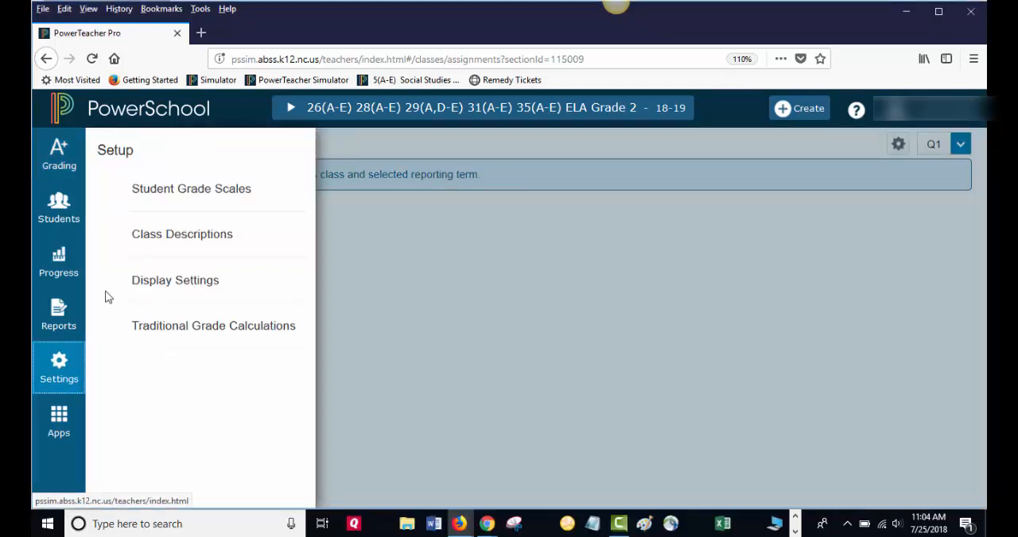
pyautogui.click(146, 288)
pyautogui.click(413, 343)
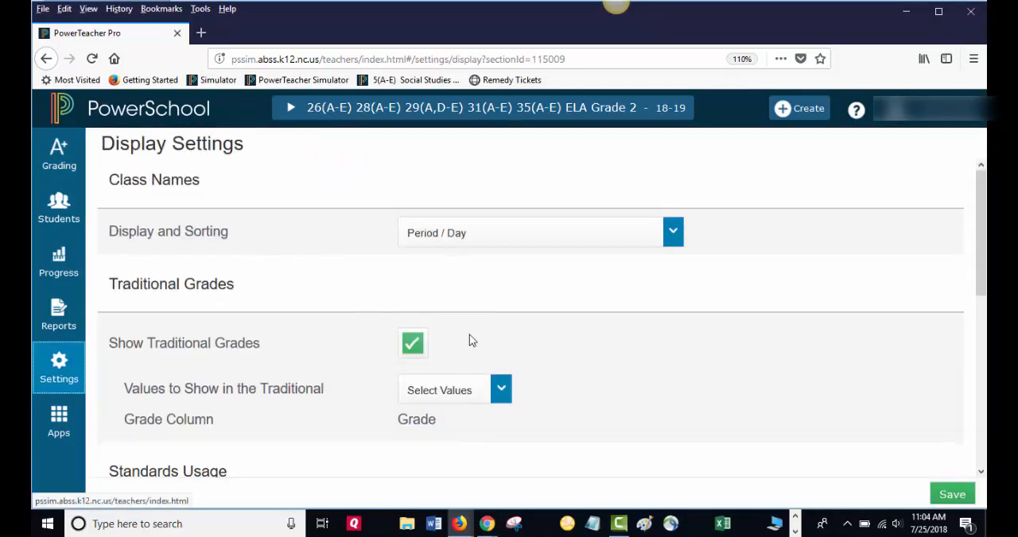
pyautogui.scroll(-2, 545, 354)
pyautogui.click(499, 315)
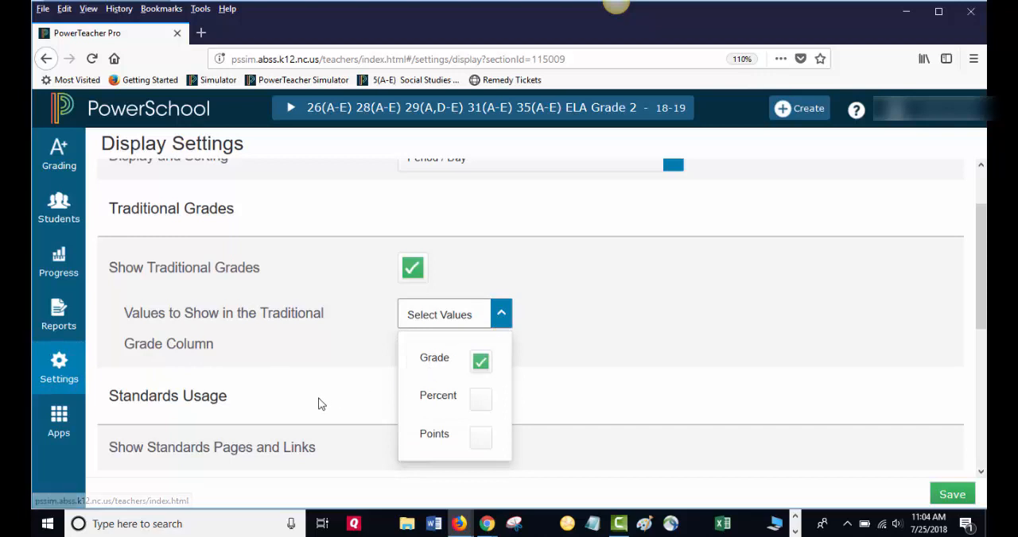
pyautogui.click(596, 329)
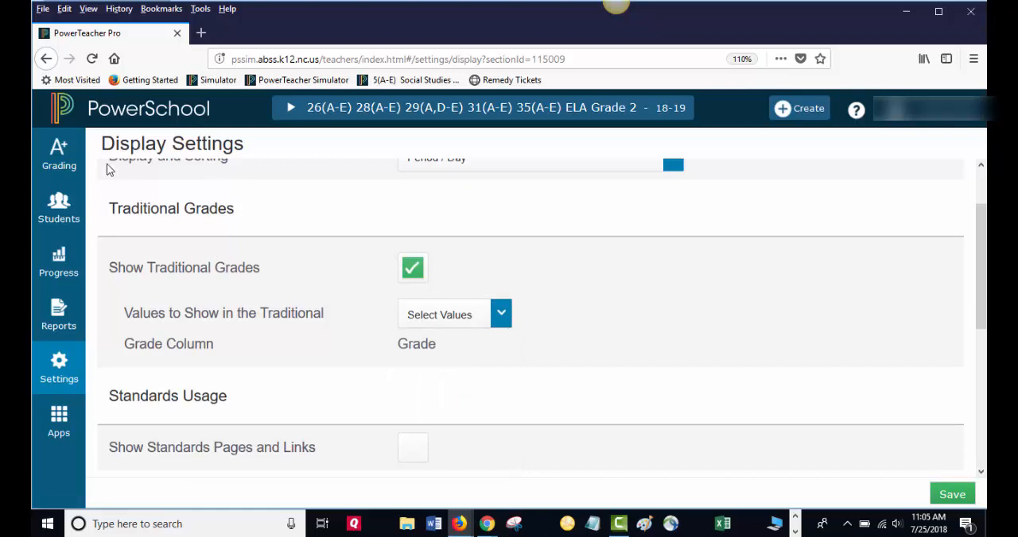
# - On the Q1 Comment Verification page, grade the first student S and fill that grade for the whole class
pyautogui.click(58, 153)
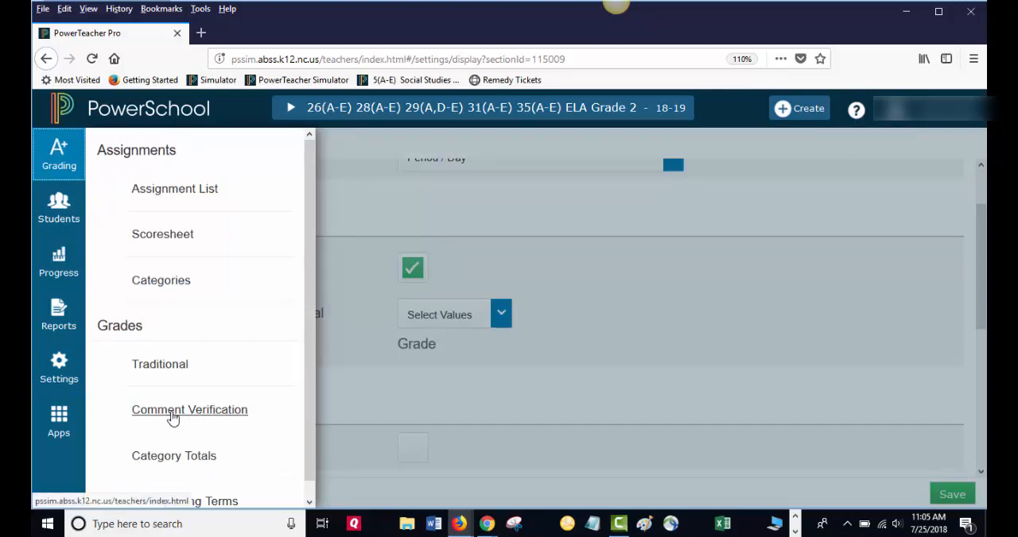
pyautogui.click(171, 417)
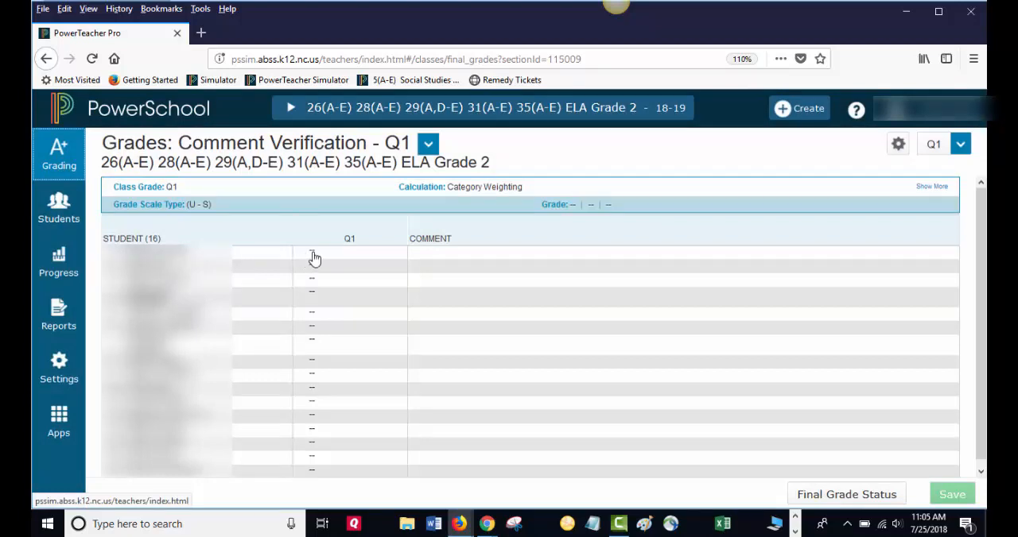
pyautogui.click(335, 260)
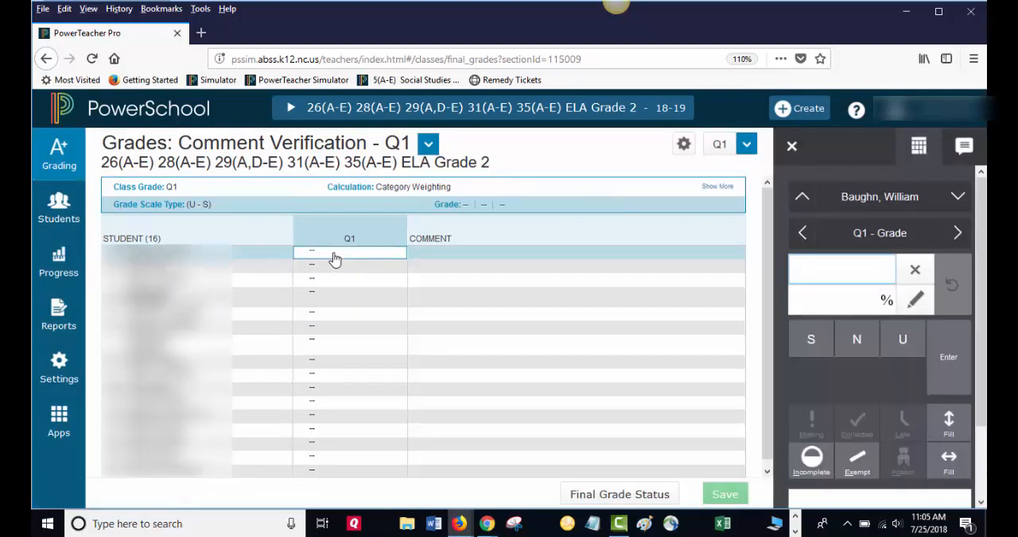
pyautogui.click(808, 341)
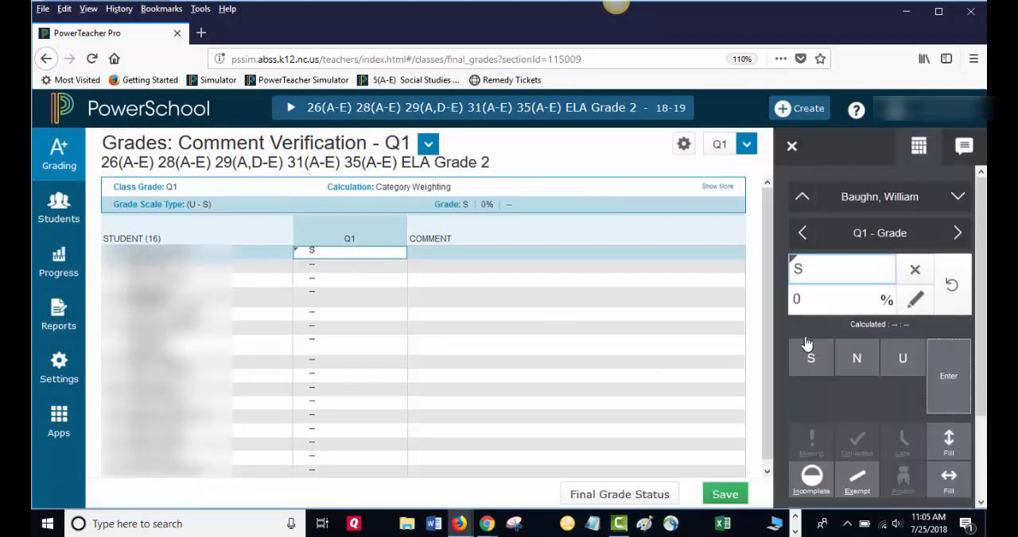
pyautogui.click(947, 440)
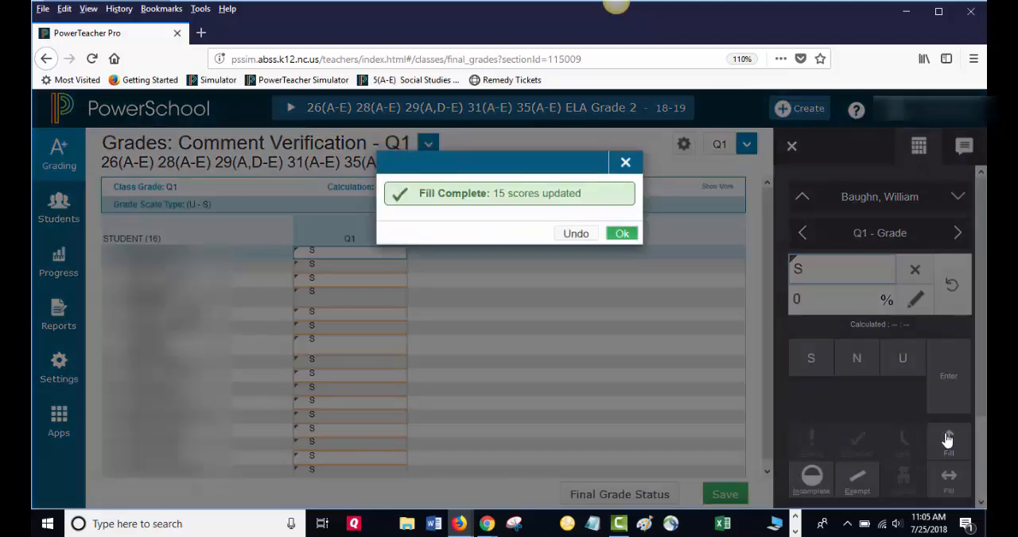
pyautogui.click(621, 235)
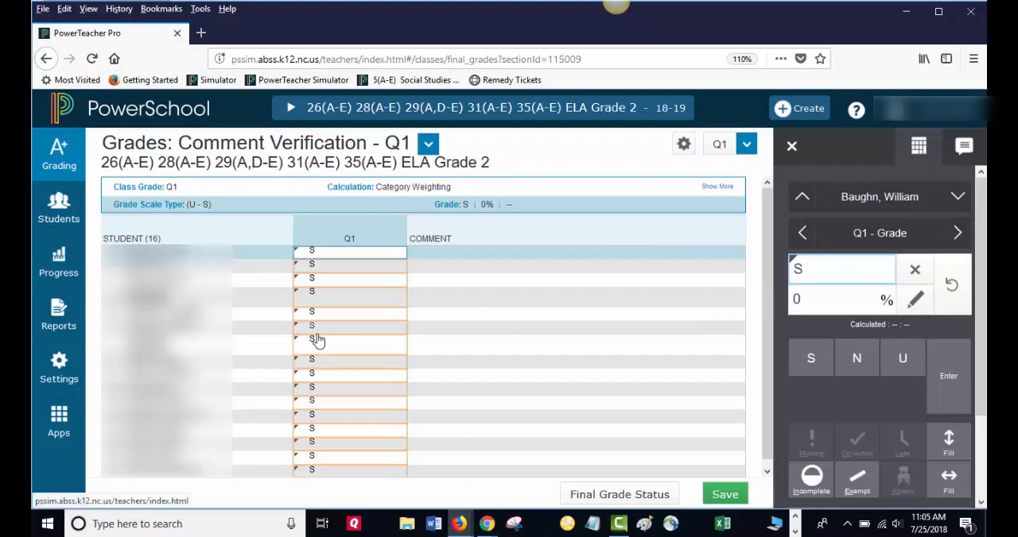
# - Change the eighth student's Q1 grade to U and the grade of a student further down the list to N
pyautogui.click(319, 364)
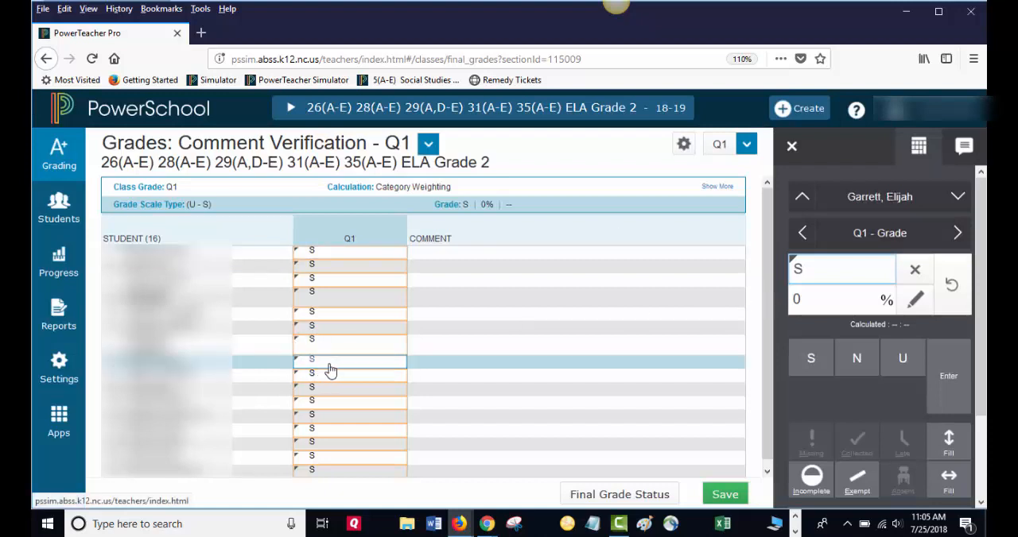
pyautogui.click(902, 362)
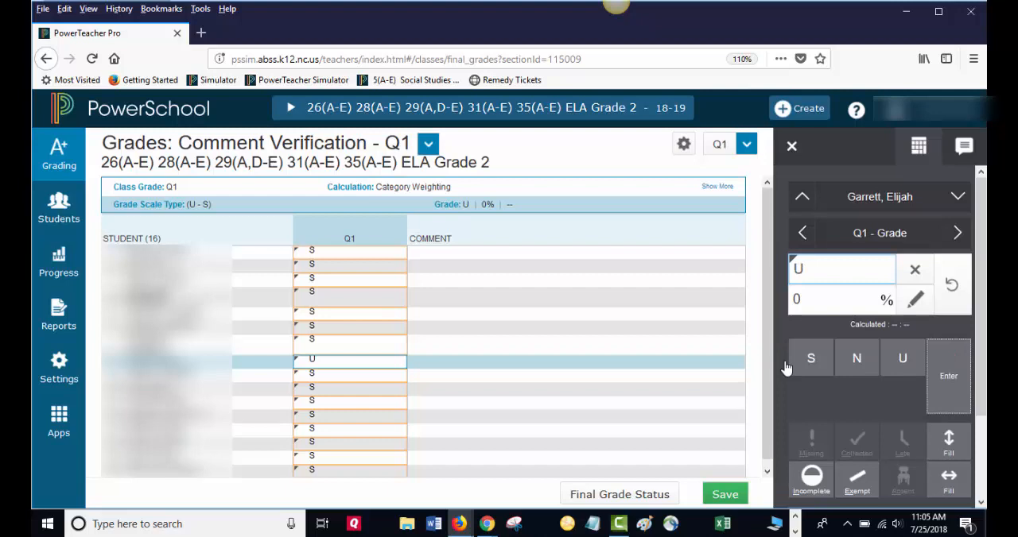
pyautogui.click(348, 437)
pyautogui.click(857, 362)
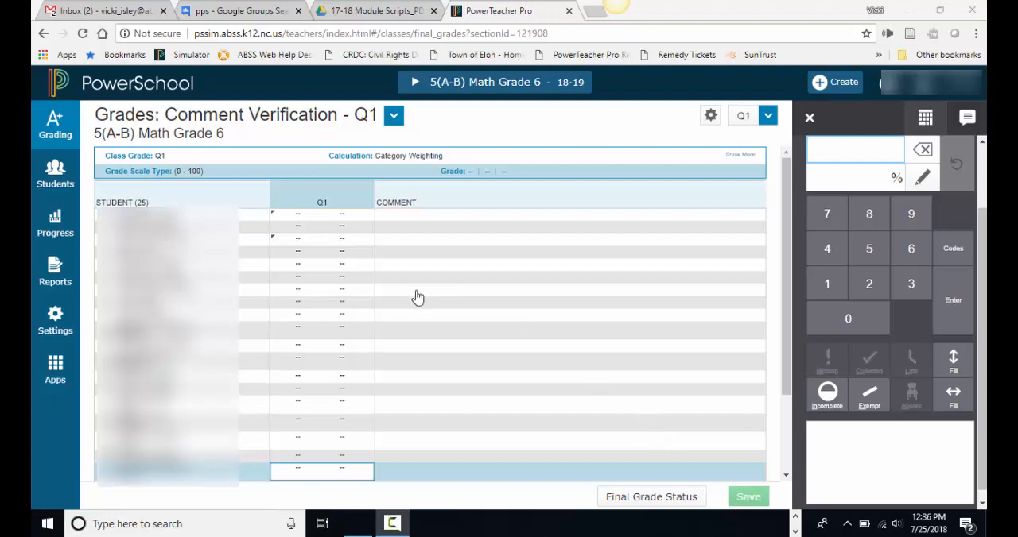
# - For the first Math Grade 6 student's Q1 grade, add comment ES1A, "Student is working on grade level.", from the Comment Bank
pyautogui.click(295, 218)
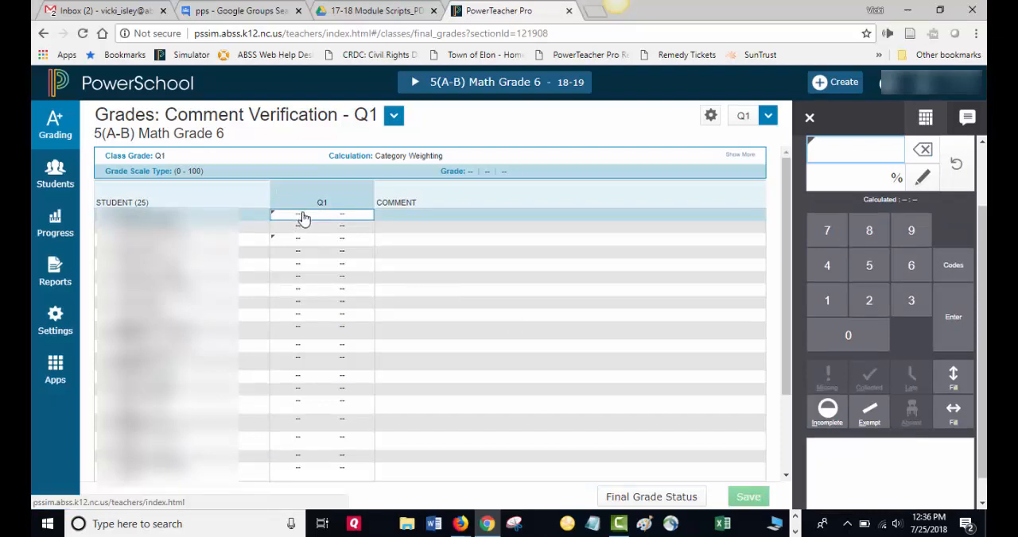
pyautogui.click(966, 118)
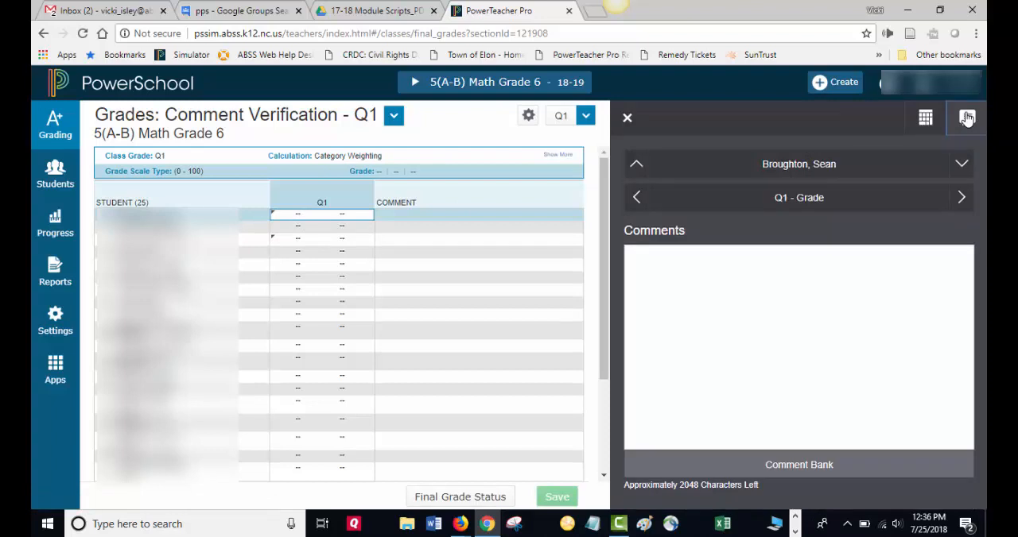
pyautogui.click(782, 469)
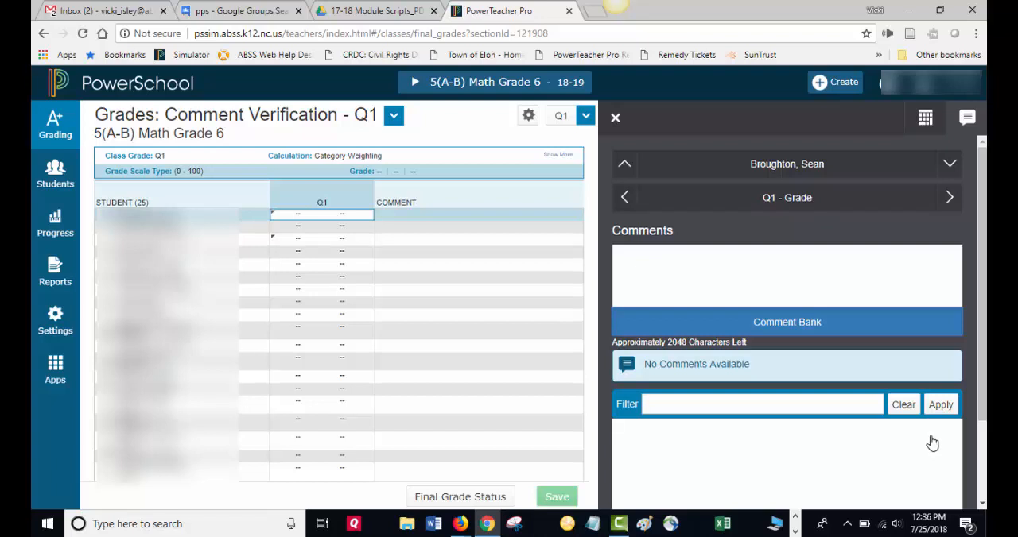
pyautogui.scroll(-2, 945, 450)
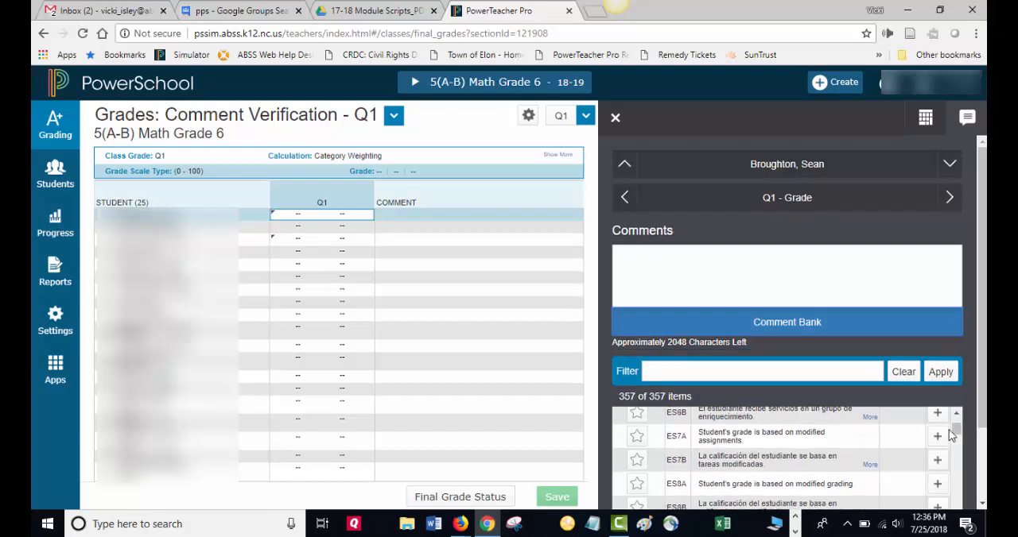
pyautogui.scroll(3, 951, 436)
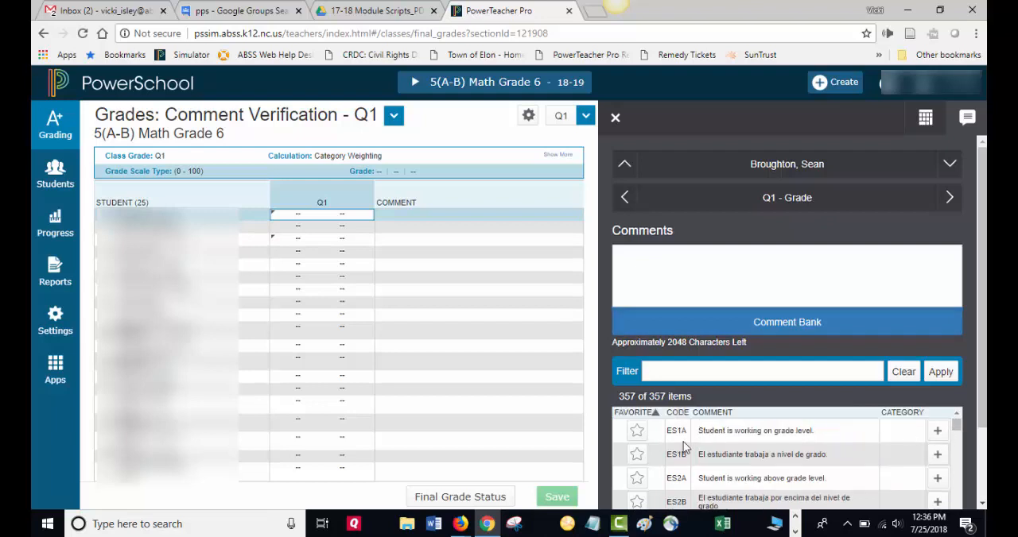
pyautogui.click(938, 431)
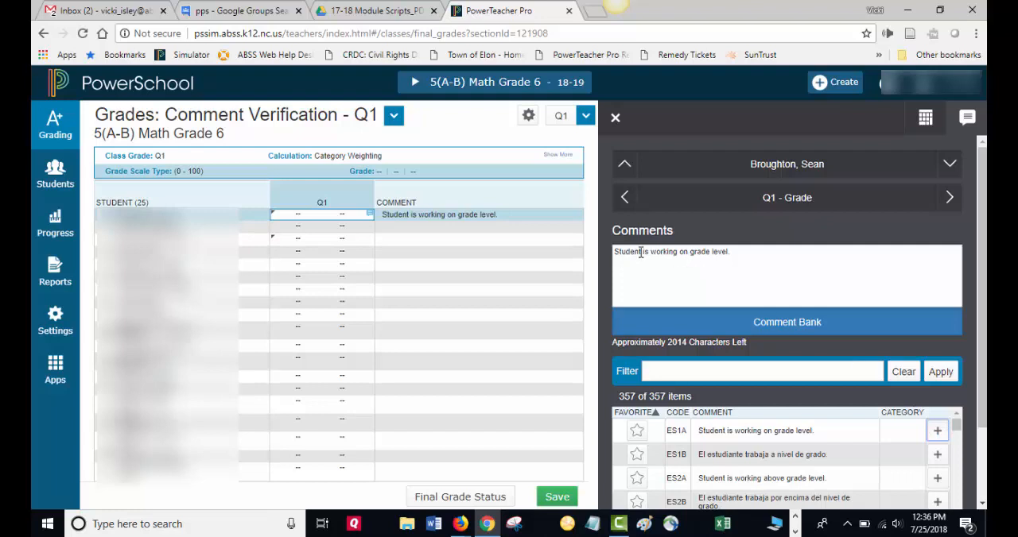
# - Replace "Student" in the comment with the student's first name and append "He always does his best."
pyautogui.moveTo(640, 253); pyautogui.dragTo(614, 252)
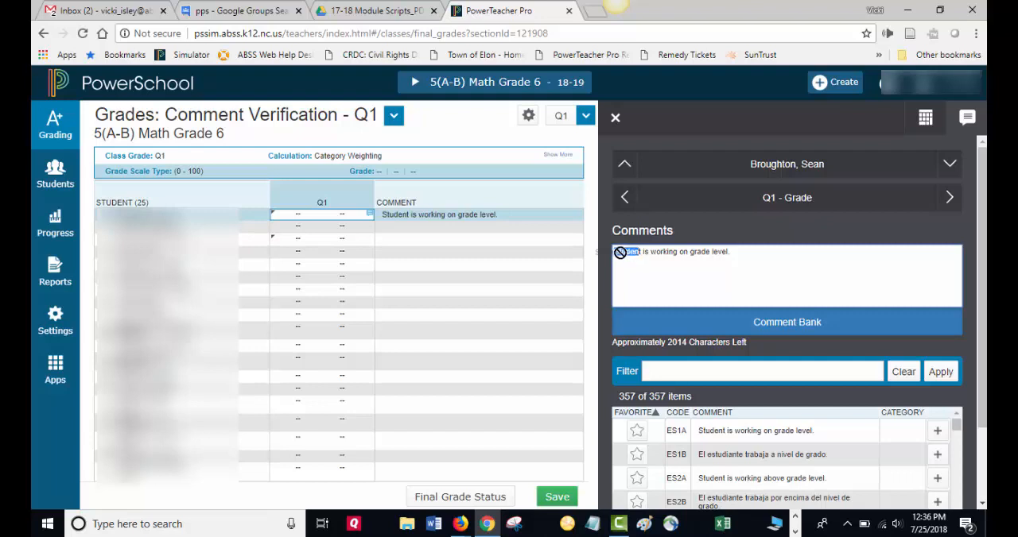
pyautogui.click(638, 252)
pyautogui.doubleClick(638, 251)
pyautogui.write('Sean')
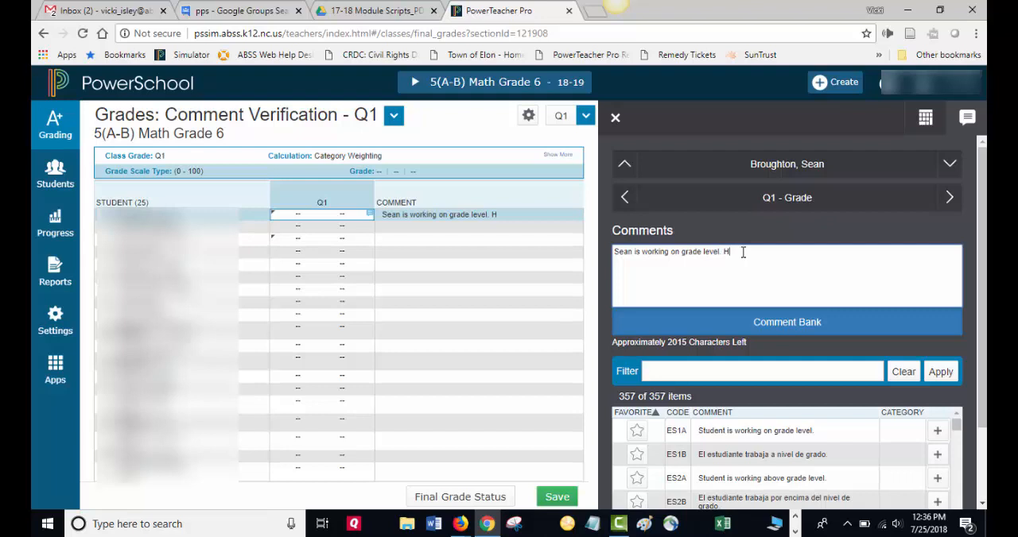
pyautogui.write('always does his best')
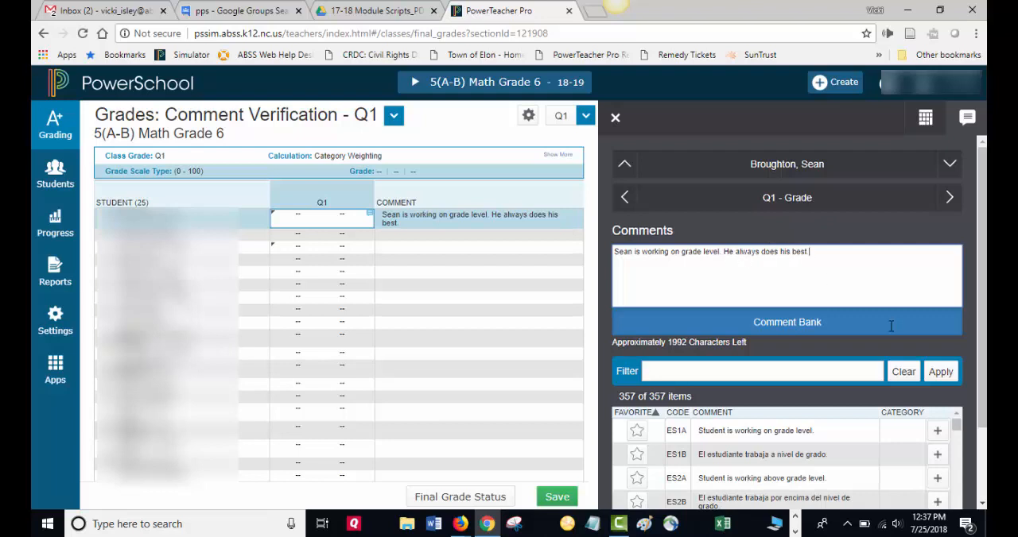
pyautogui.click(616, 119)
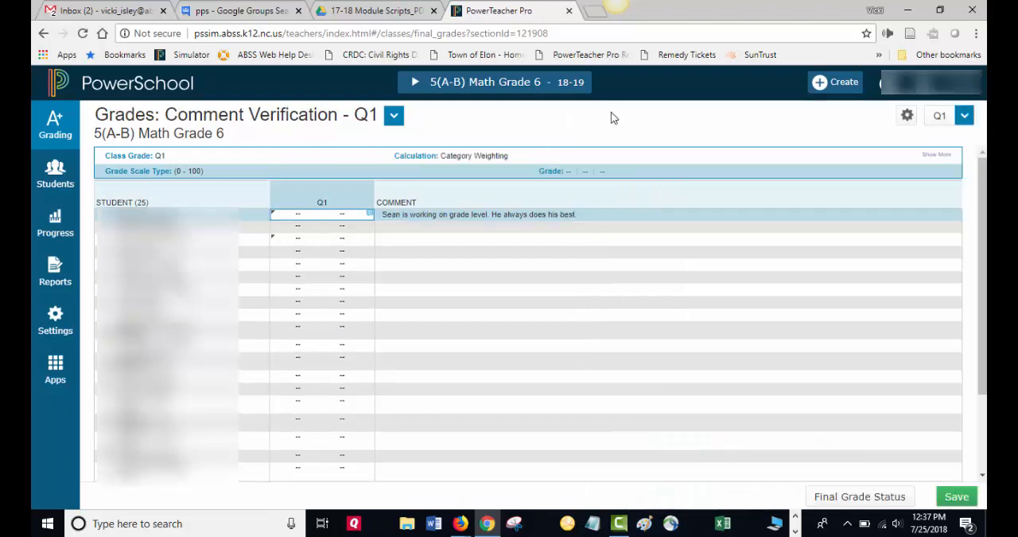
# - Fill the first student's comment to the whole class as Comments Only, using smart text for names and pronouns
pyautogui.click(585, 224)
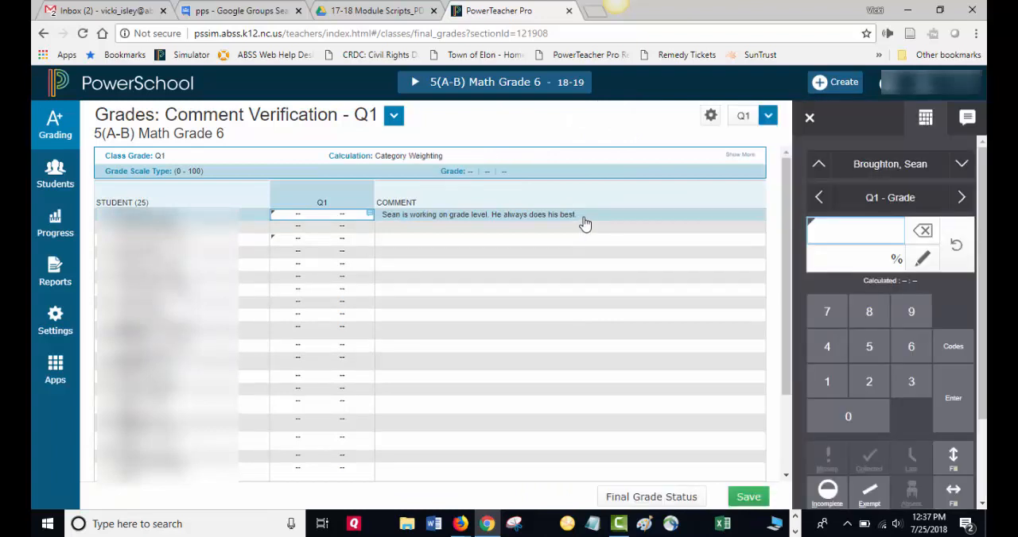
pyautogui.scroll(-3, 954, 421)
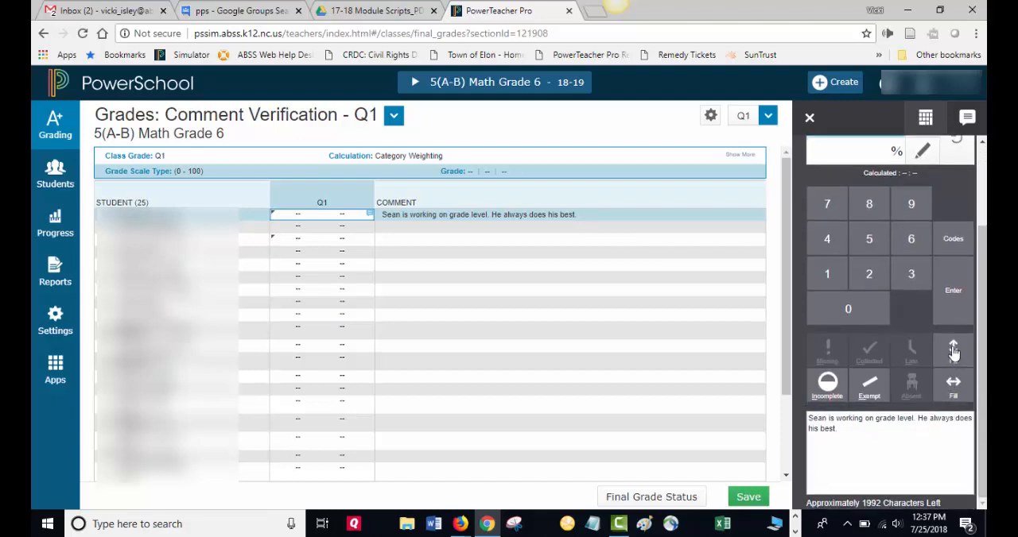
pyautogui.click(953, 353)
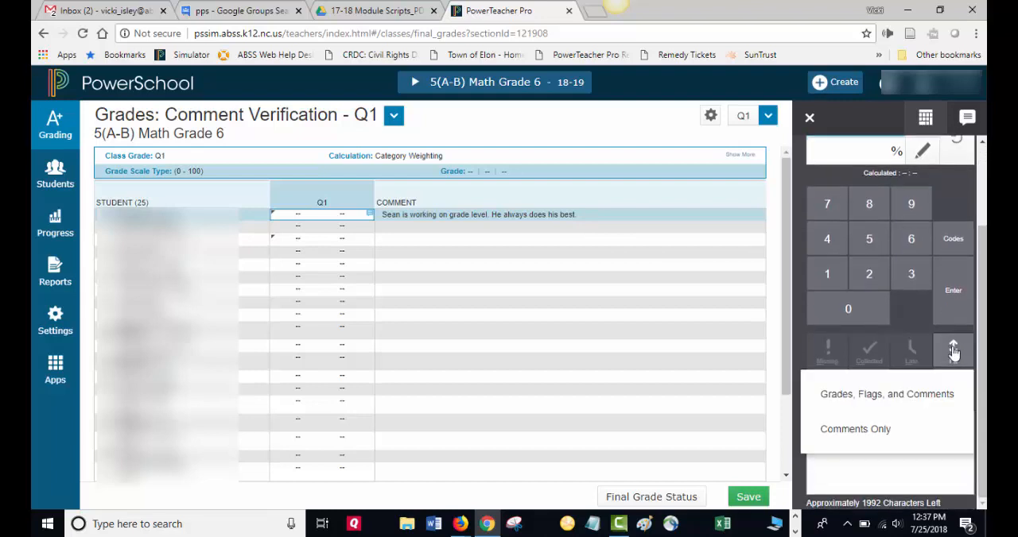
pyautogui.click(878, 432)
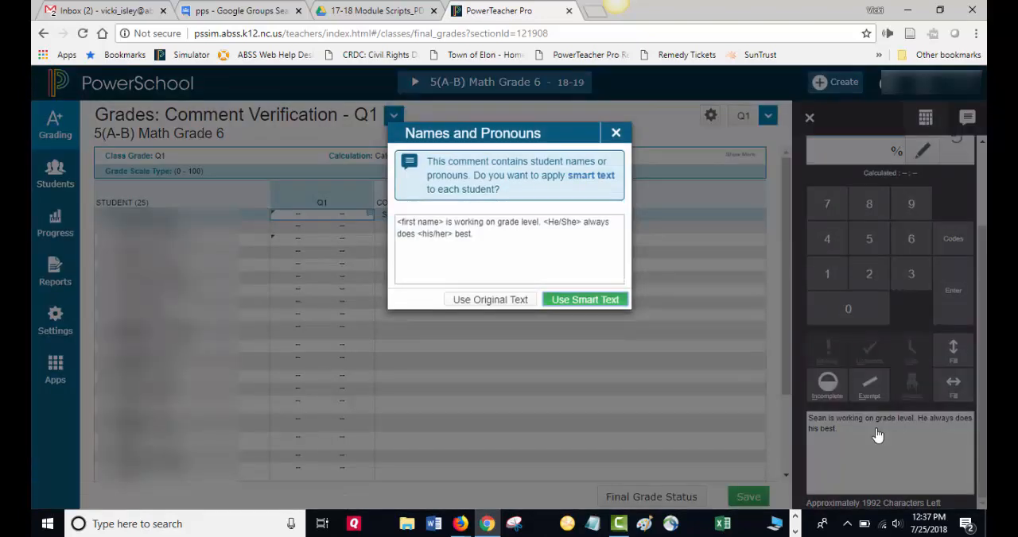
pyautogui.click(569, 300)
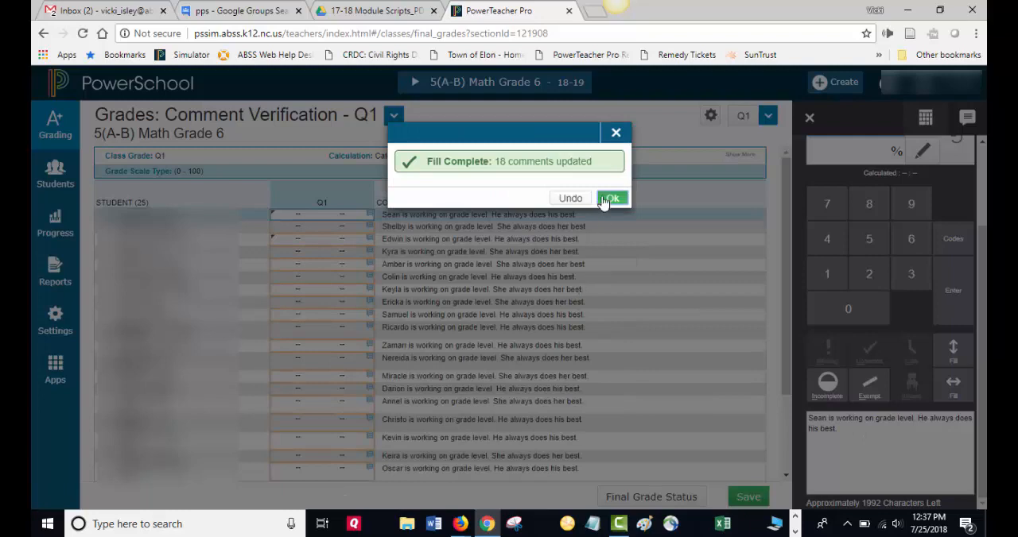
pyautogui.click(606, 200)
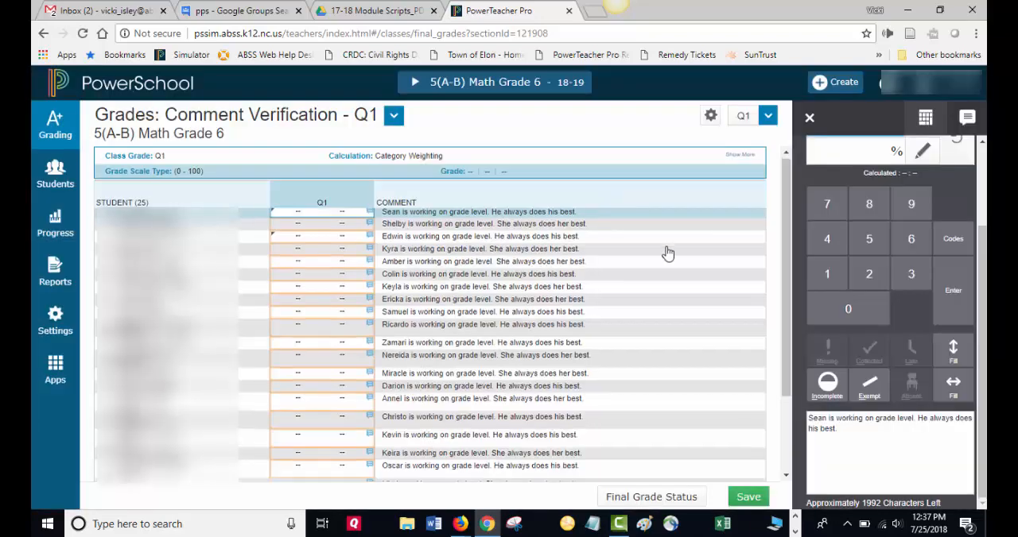
# - Look over the filled comments in the class list and save the Q1 comments
pyautogui.scroll(-3, 667, 253)
pyautogui.scroll(3, 668, 254)
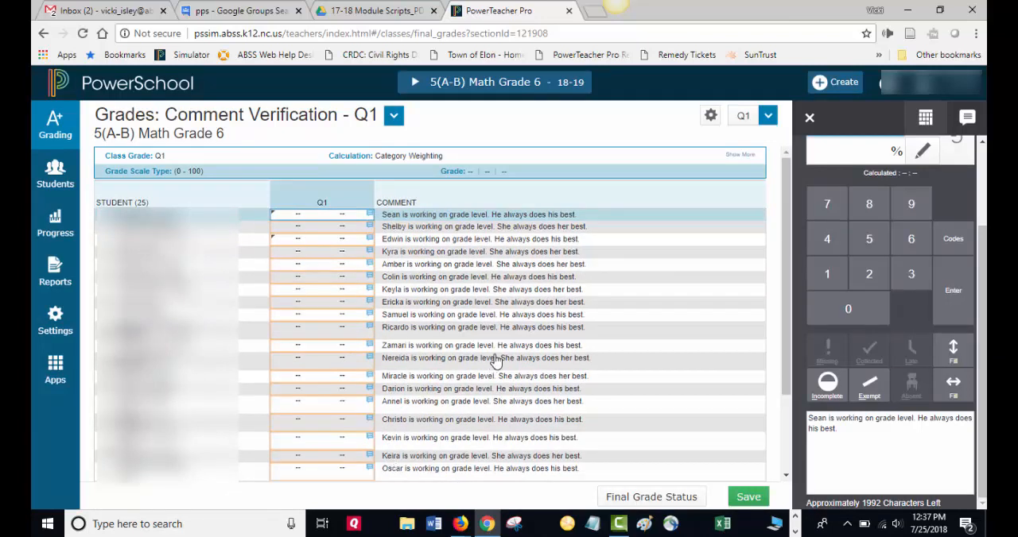
pyautogui.click(436, 332)
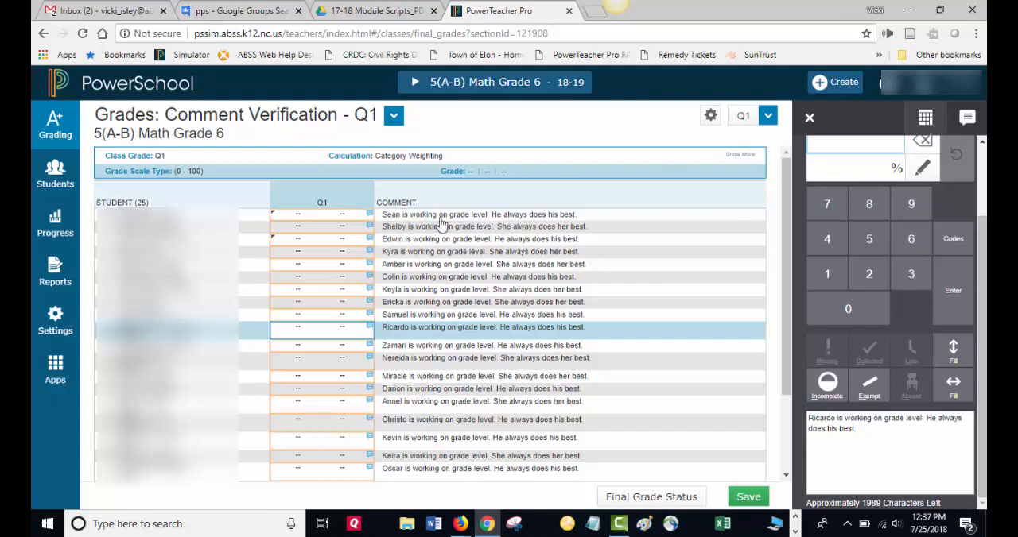
pyautogui.click(329, 216)
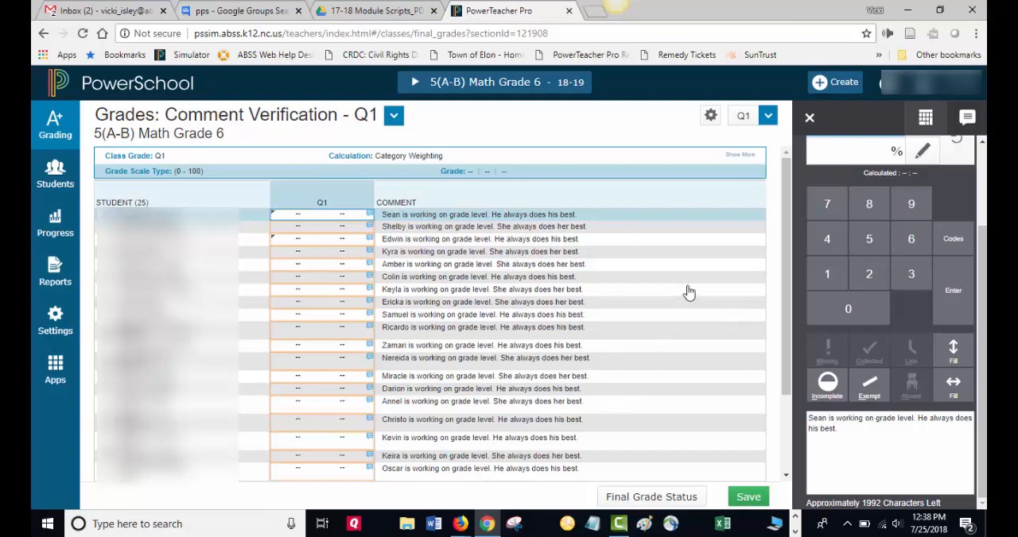
pyautogui.click(744, 498)
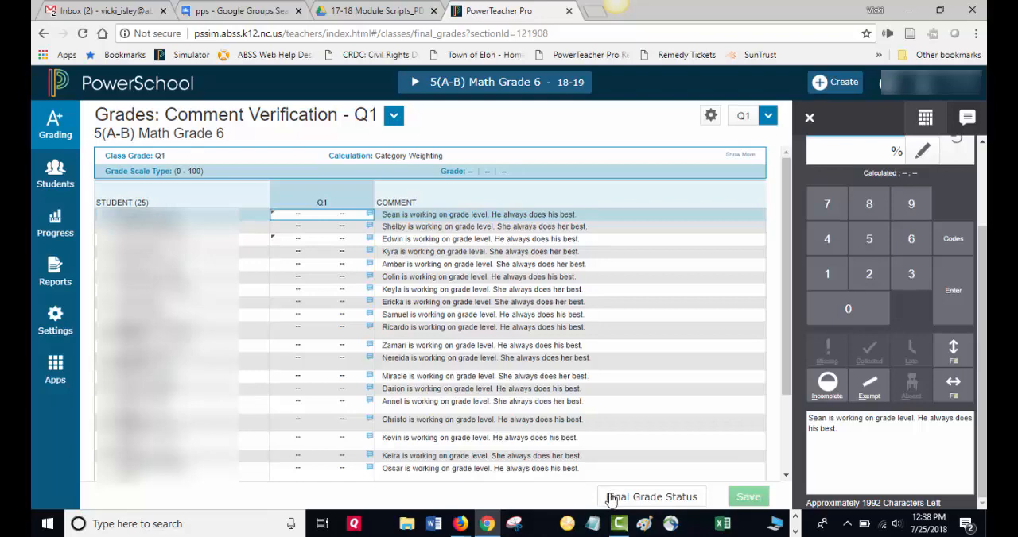
# - Mark the Q1 final grades as complete in the Math Grade 6 class's final grade status and go to its comment field
pyautogui.click(610, 498)
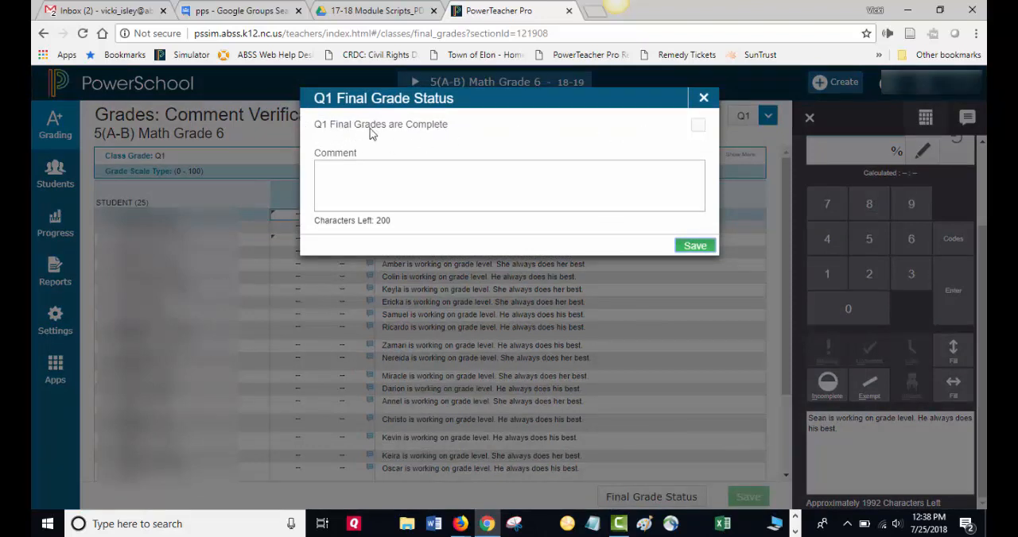
pyautogui.click(697, 127)
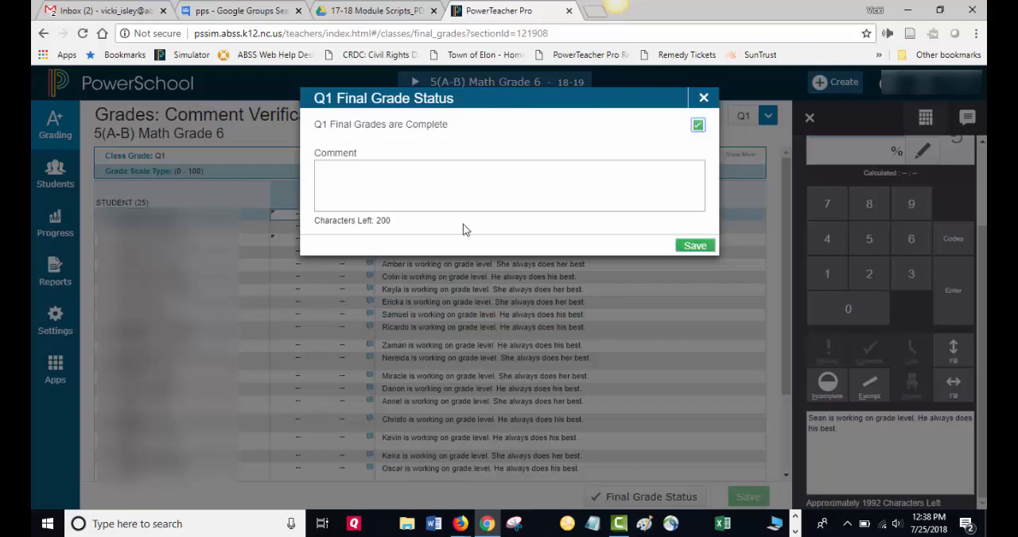
pyautogui.click(365, 167)
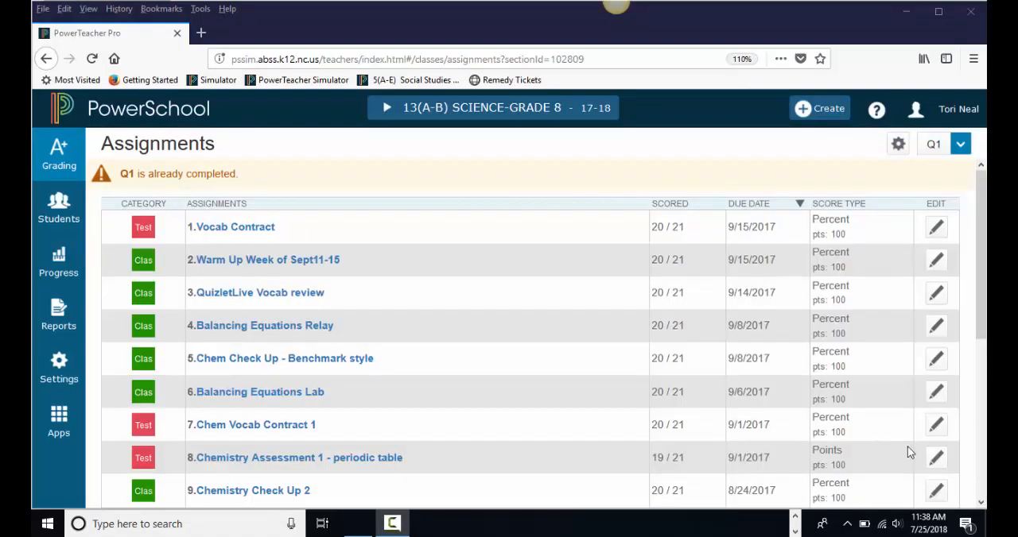
# - View the Q1 Category Totals for the 13(A-B) SCIENCE-GRADE 8 class and select the first student's Q1 grade
pyautogui.click(68, 163)
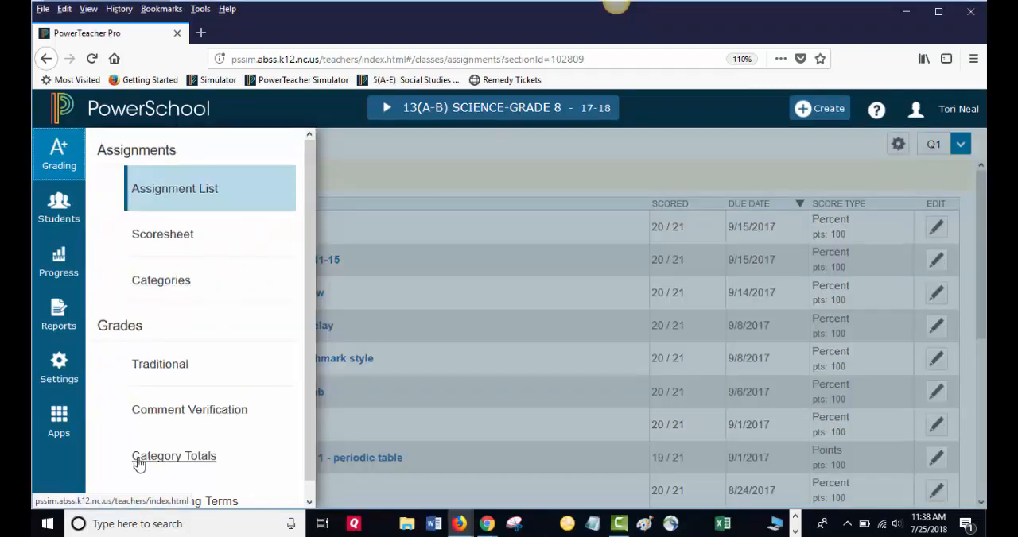
pyautogui.click(163, 457)
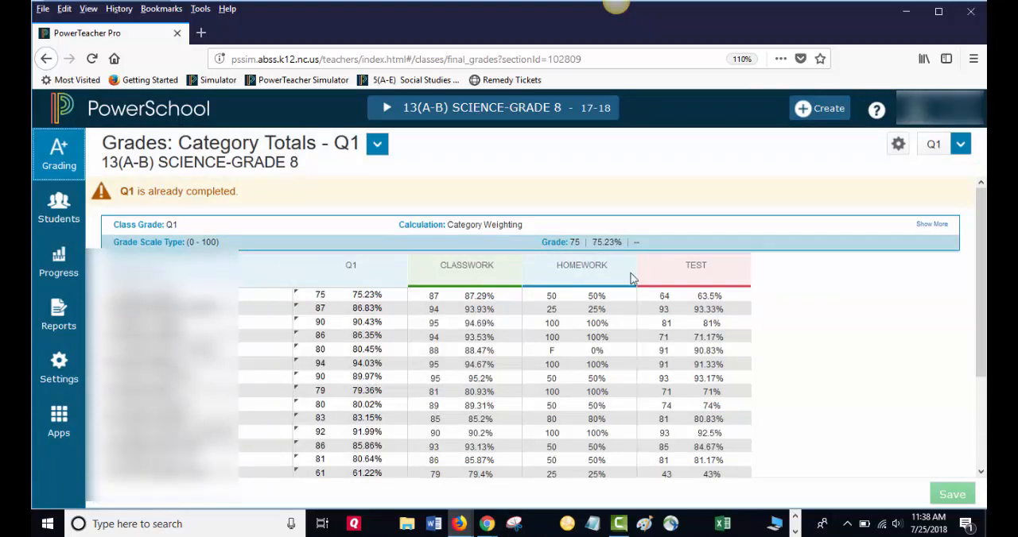
pyautogui.click(320, 298)
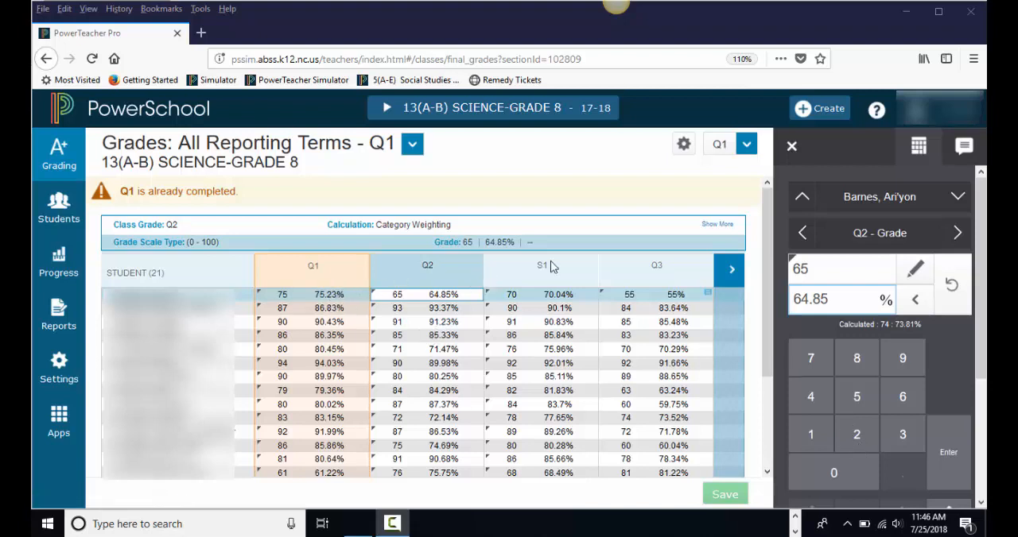
# - Examine the first student's quarter and semester grades across all reporting terms, and check the list of available grade views
pyautogui.click(729, 271)
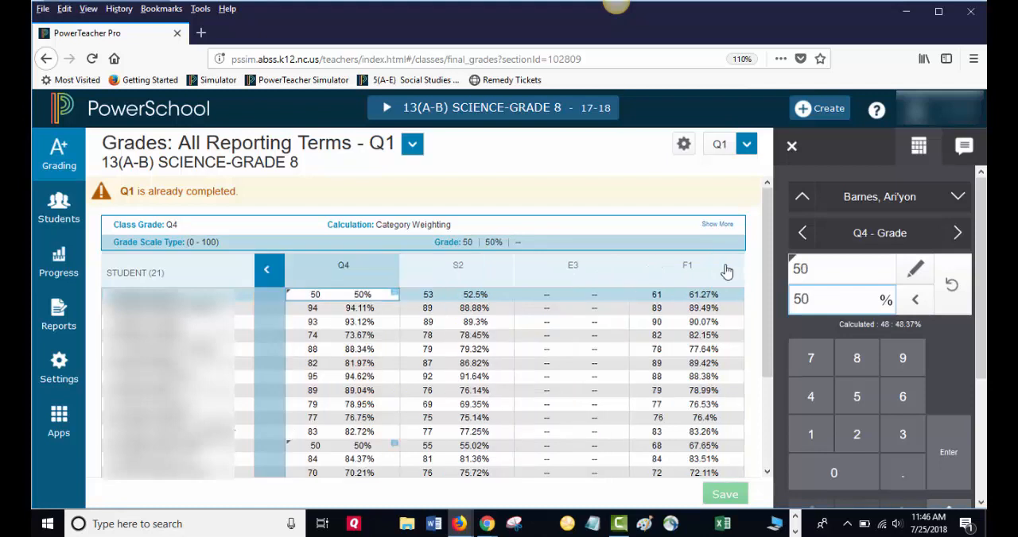
pyautogui.click(265, 274)
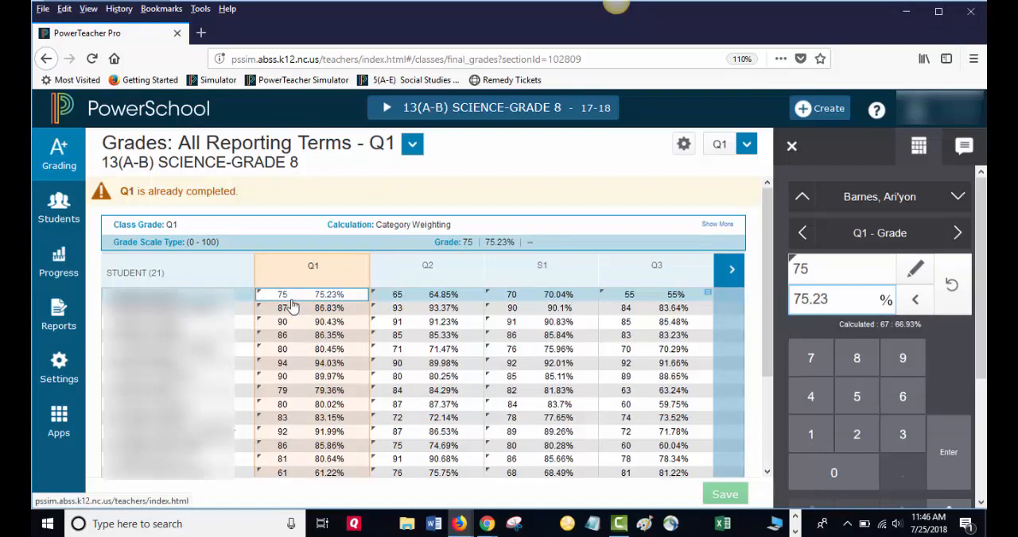
pyautogui.click(395, 295)
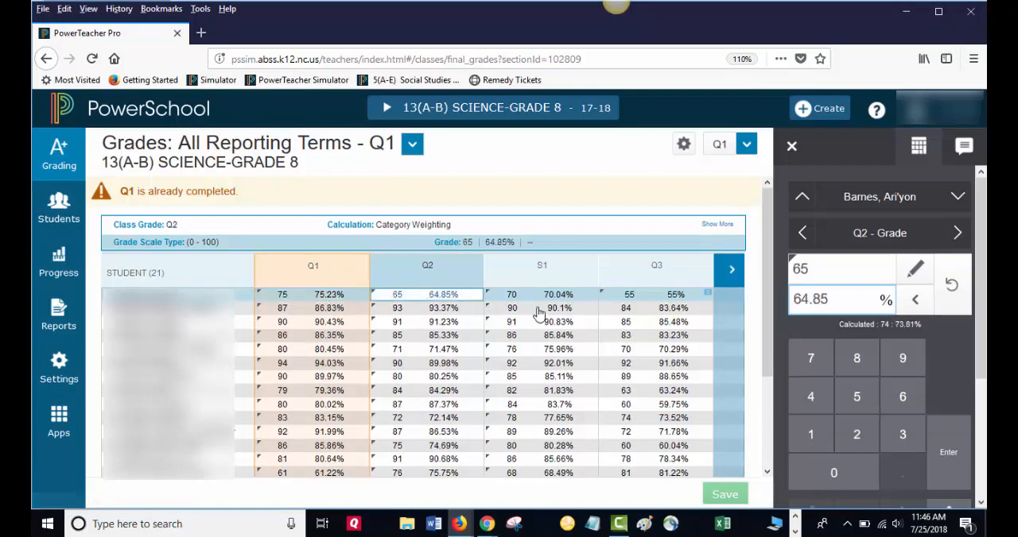
pyautogui.click(517, 300)
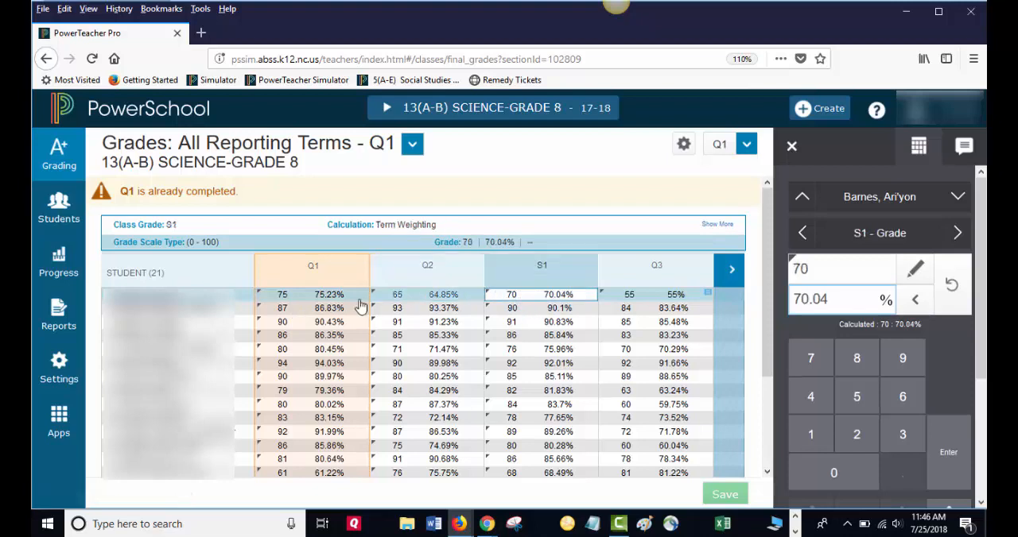
pyautogui.click(401, 296)
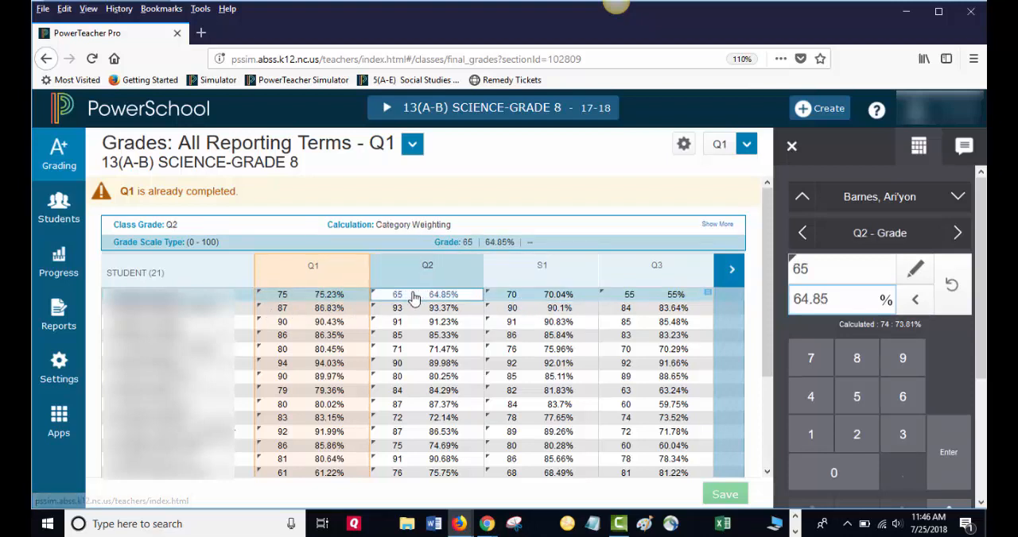
pyautogui.click(811, 270)
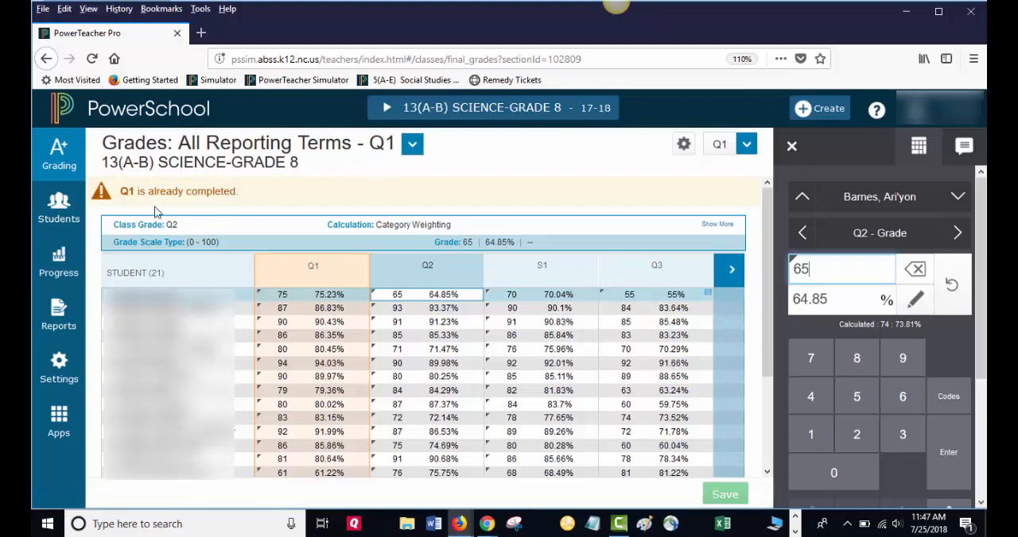
pyautogui.click(411, 146)
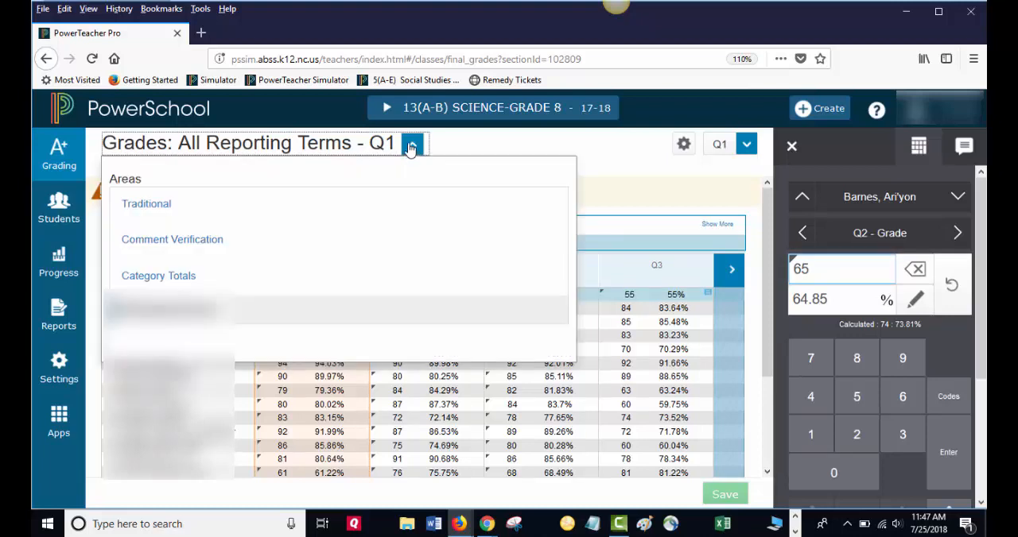
pyautogui.click(411, 147)
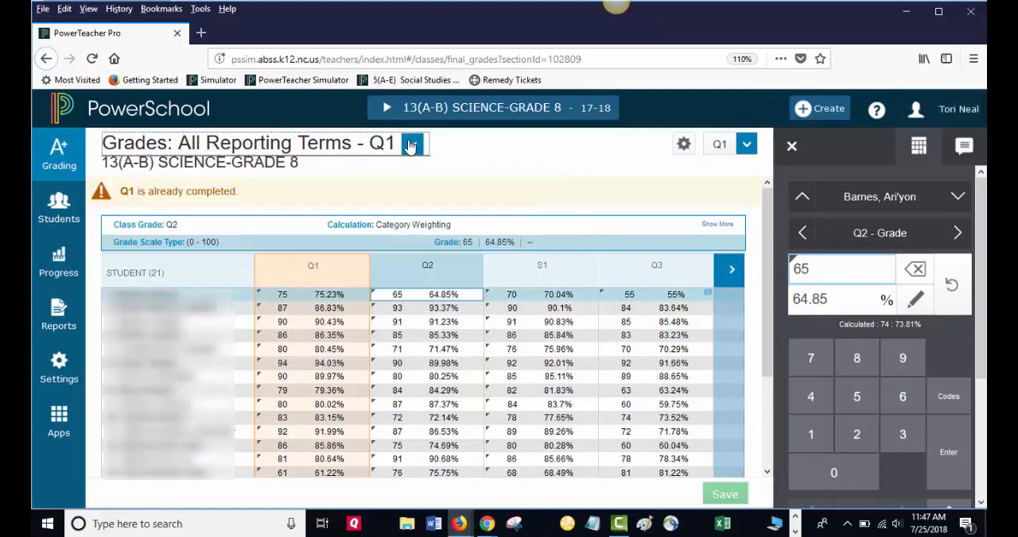